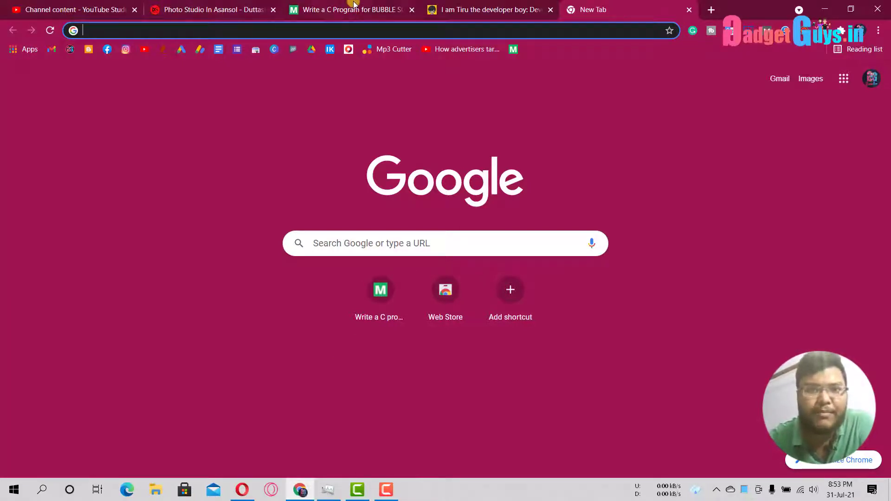
- Examine the Makaut Answers bubble sort article, highlighting its main title and the green "C program for BUBBLE SORT" heading
left_click(332, 13)
scroll(467, 195, "down", 3)
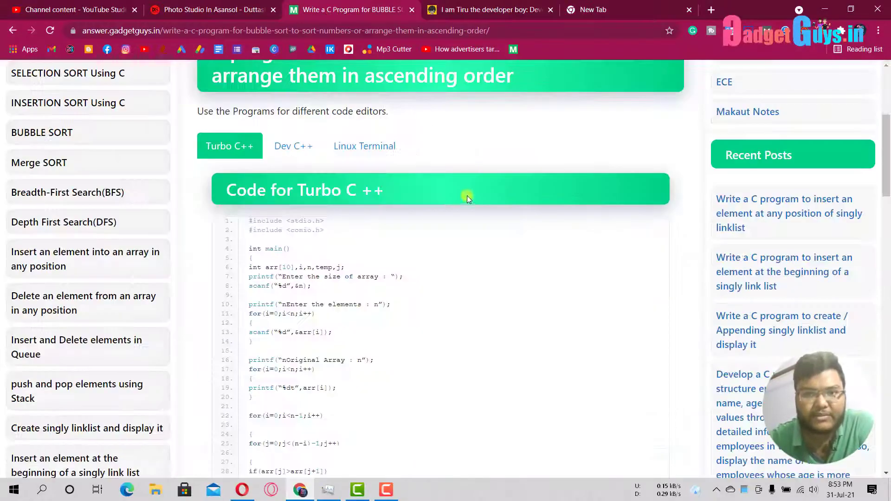
scroll(566, 258, "up", 3)
scroll(557, 271, "up", 1)
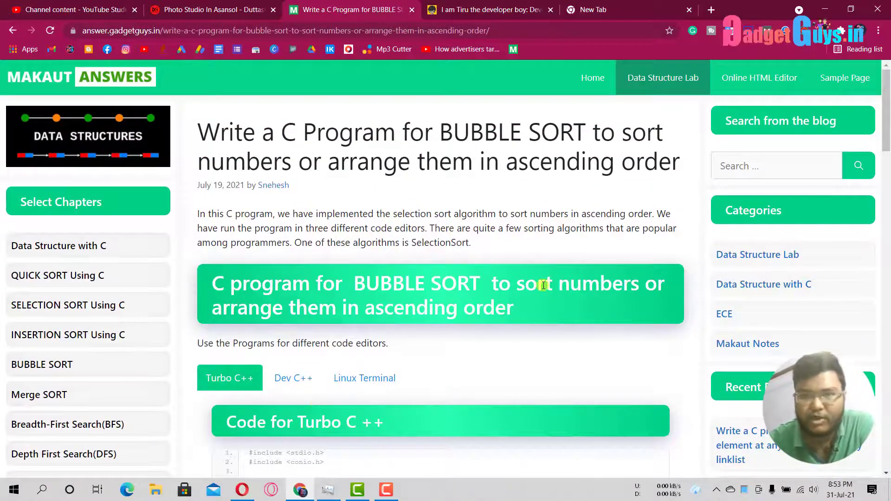
scroll(544, 285, "down", 4)
scroll(544, 285, "up", 4)
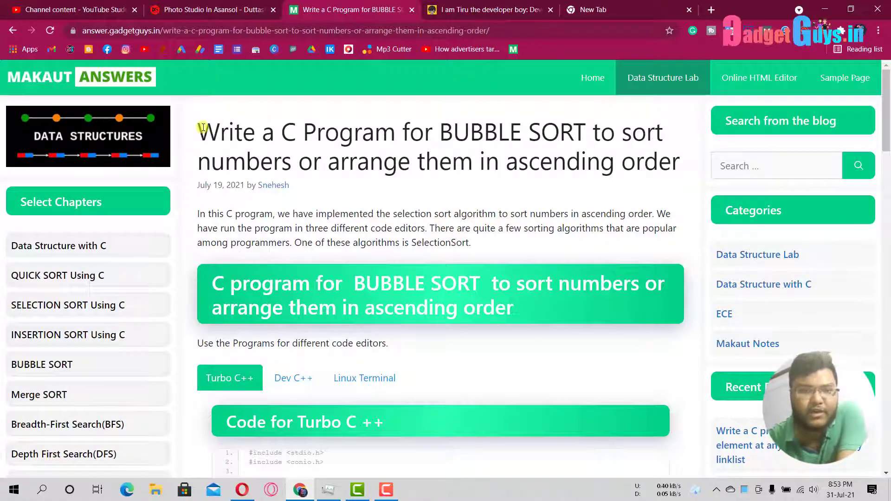
left_click_drag(659, 163, 163, 218)
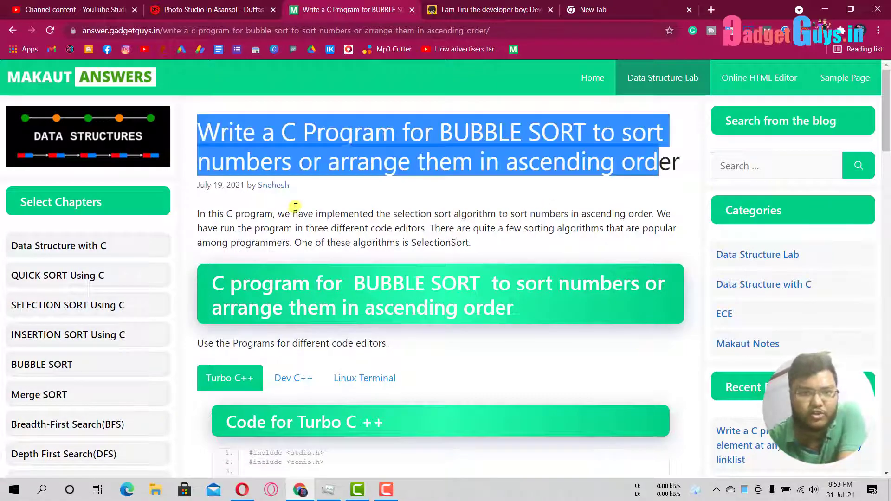
left_click_drag(298, 213, 375, 214)
scroll(377, 218, "down", 1)
scroll(378, 236, "down", 2)
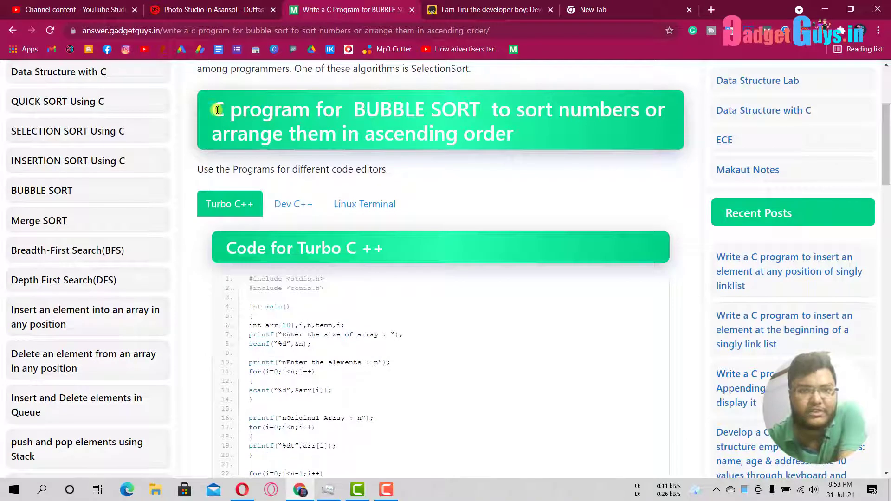
left_click_drag(213, 107, 530, 143)
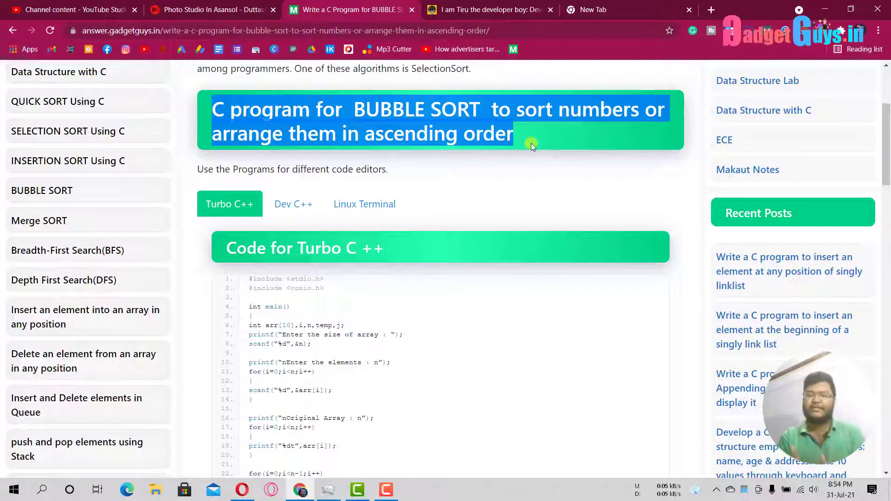
left_click(531, 143)
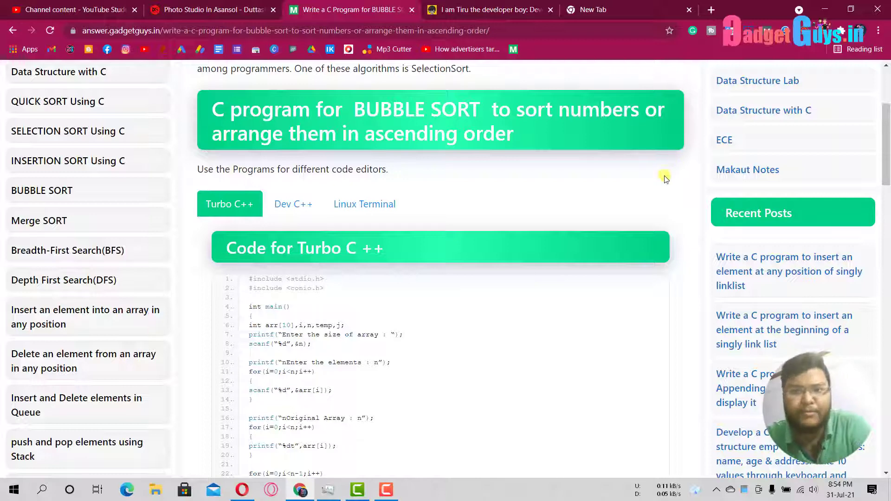
- View the bubble sort article's page source and highlight its opening html tag and closing </html> tag
right_click(513, 165)
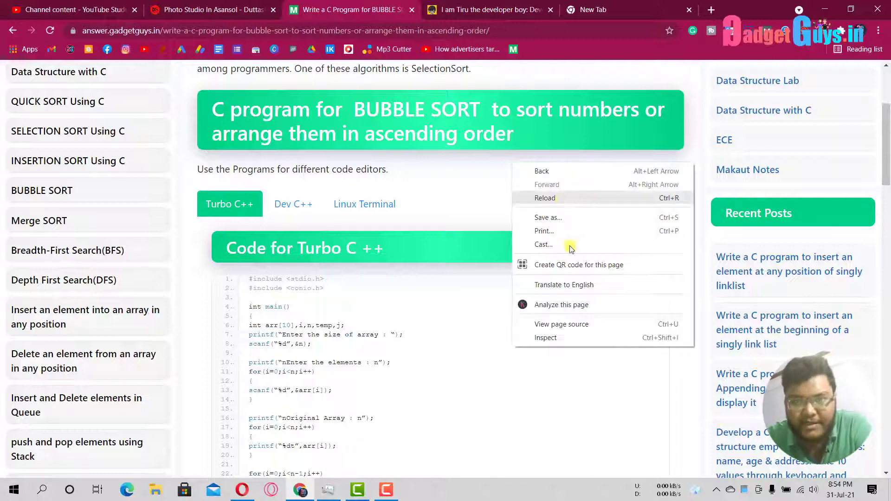
key("Escape")
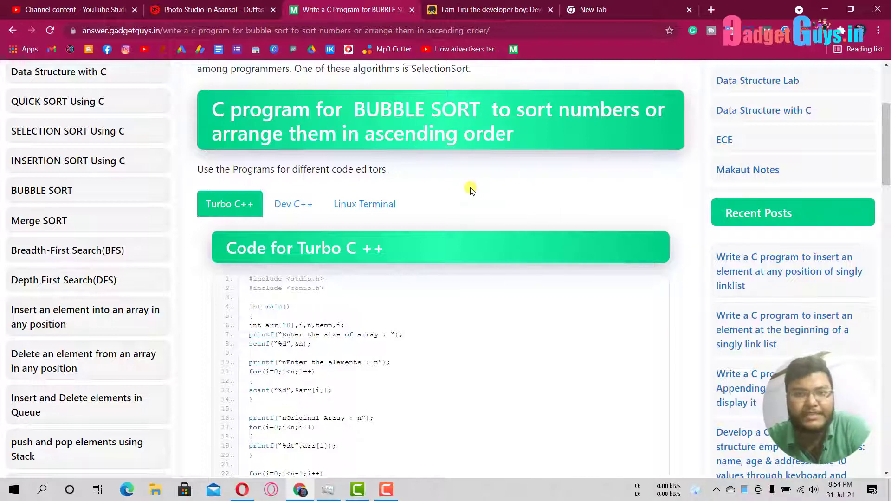
key("ctrl+u")
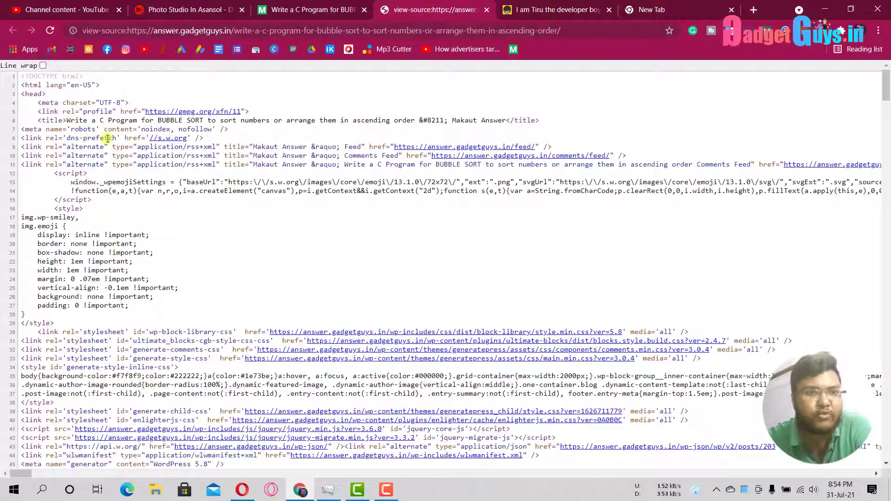
double_click(34, 85)
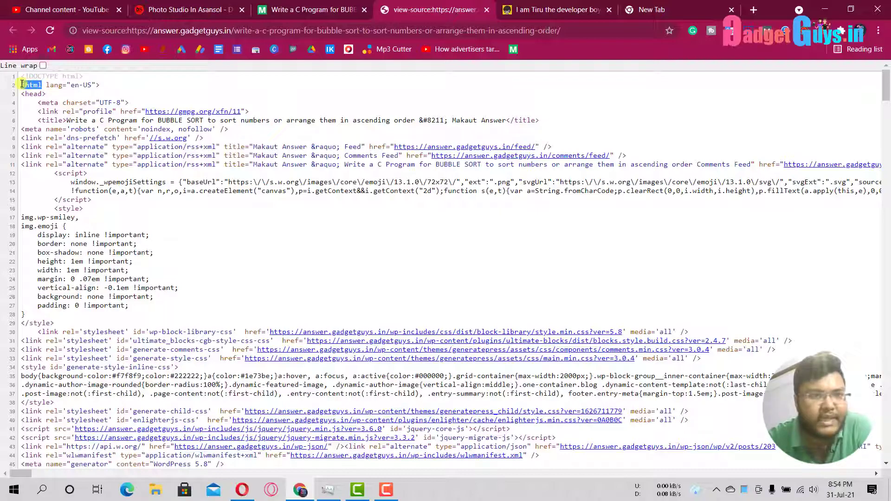
left_click_drag(886, 88, 886, 443)
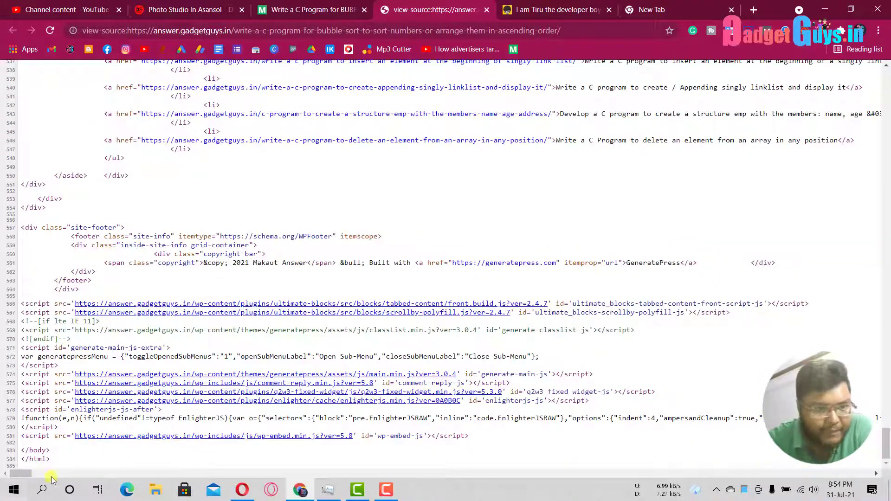
left_click_drag(53, 459, 19, 463)
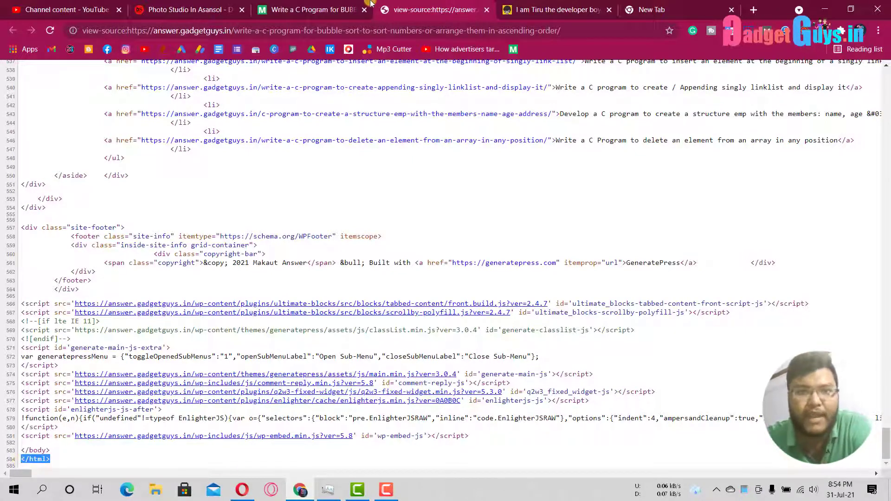
- Compare the rendered bubble sort article with the end of its source code, reload the source, and close it
left_click(320, 10)
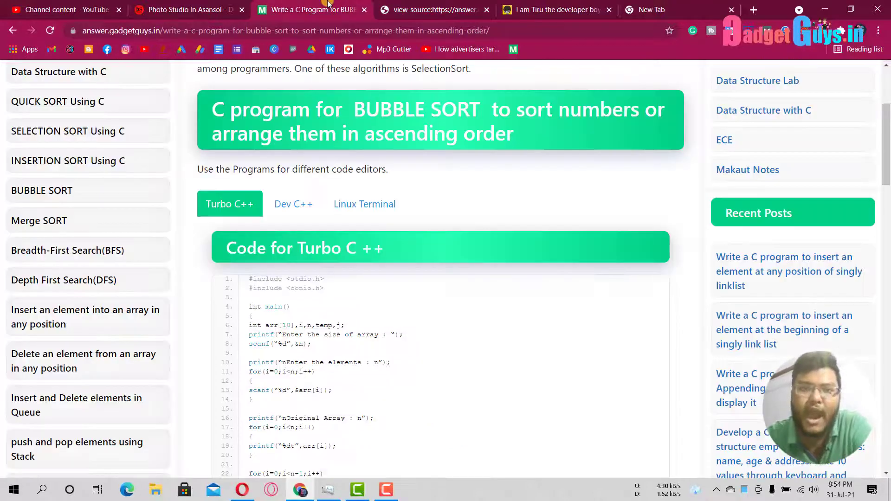
right_click(530, 176)
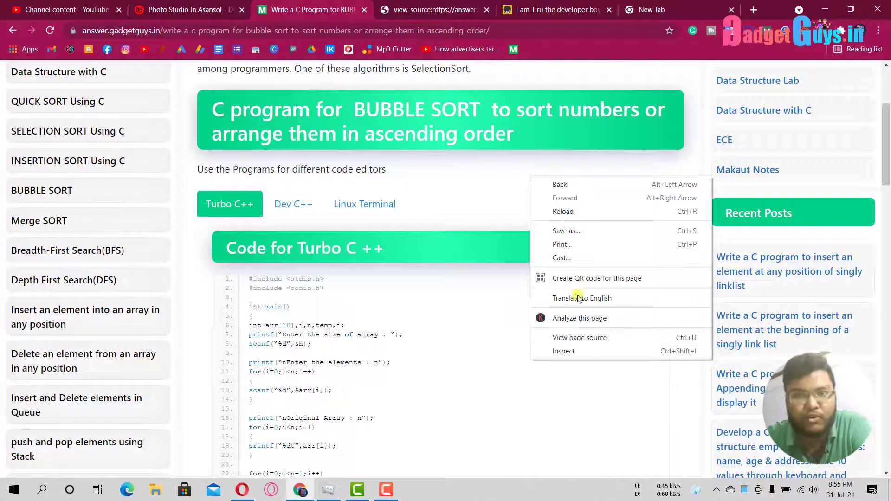
key("Escape")
scroll(649, 176, "up", 3)
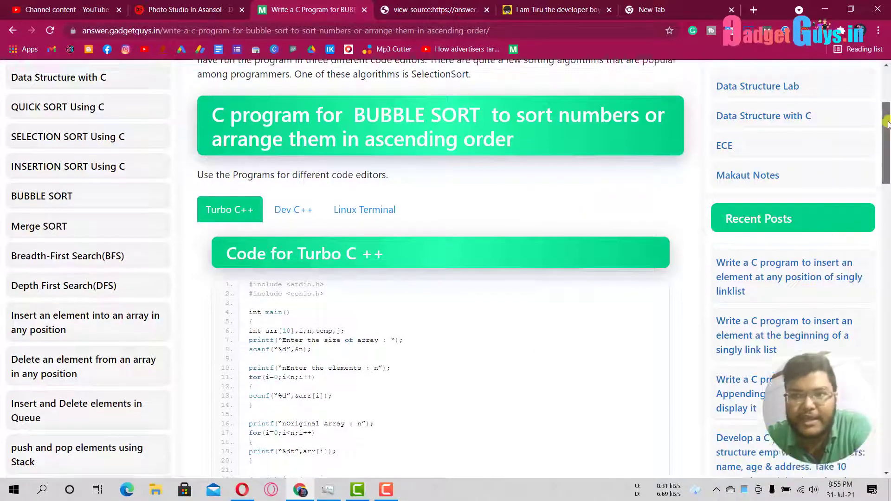
left_click(433, 4)
scroll(882, 232, "up", 3)
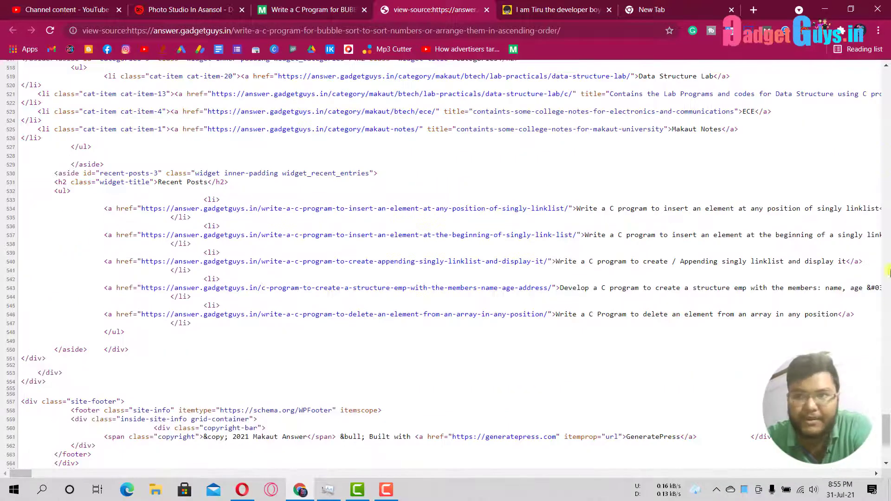
scroll(887, 431, "down", 3)
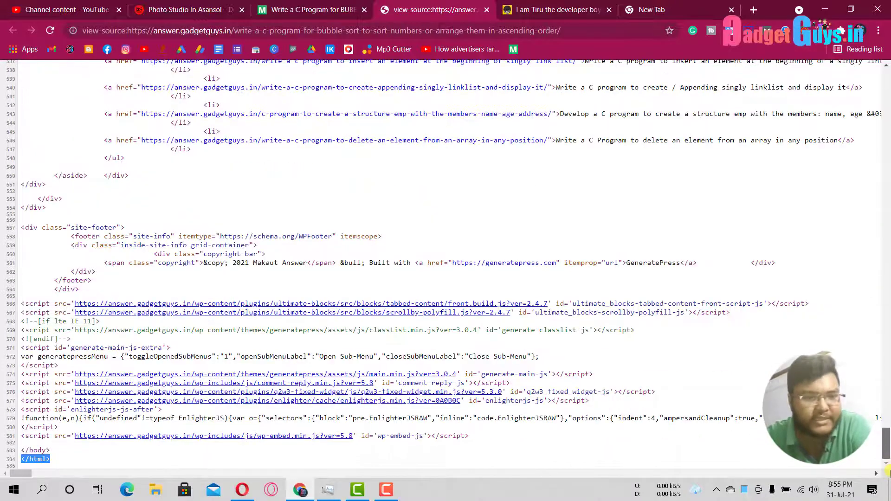
left_click(78, 460)
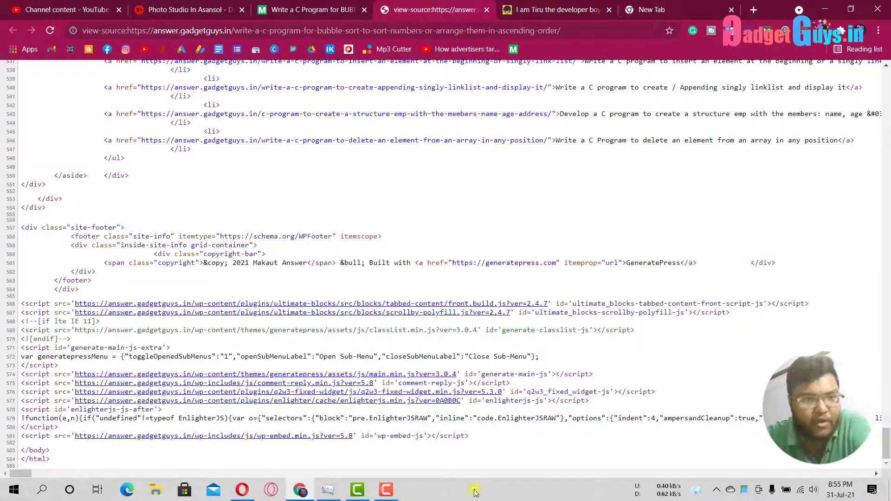
key("F5")
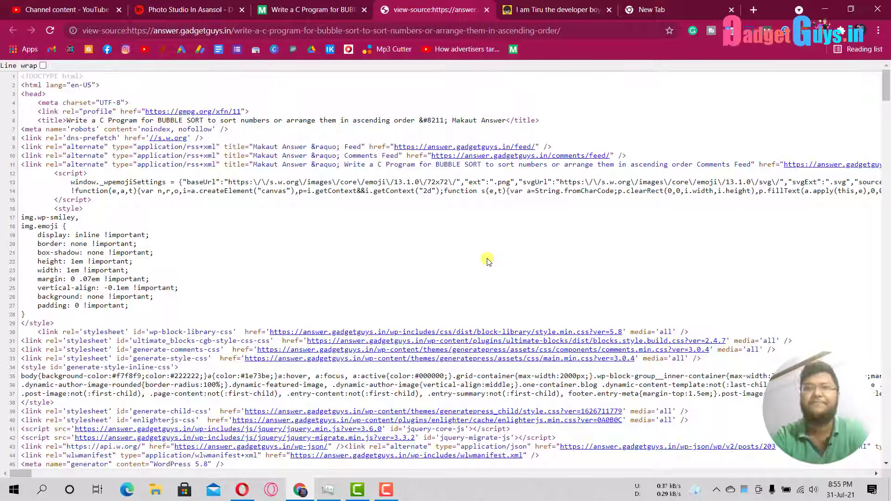
left_click(486, 10)
- View the page source of developertiru.me, inspect its opening html tag and the code below it, and close the source
left_click(450, 8)
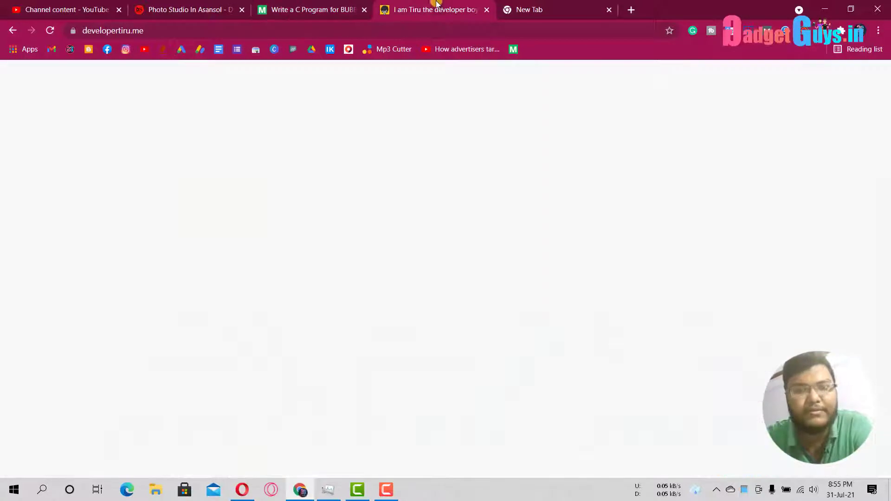
right_click(320, 161)
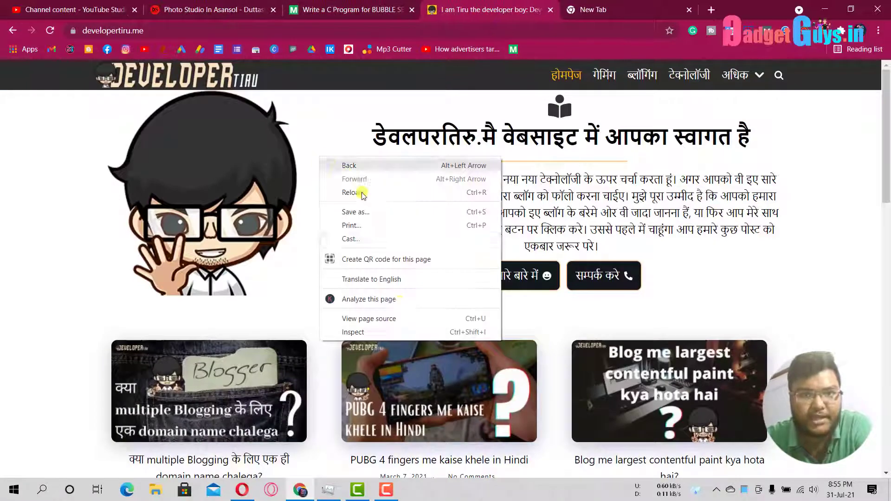
left_click(395, 320)
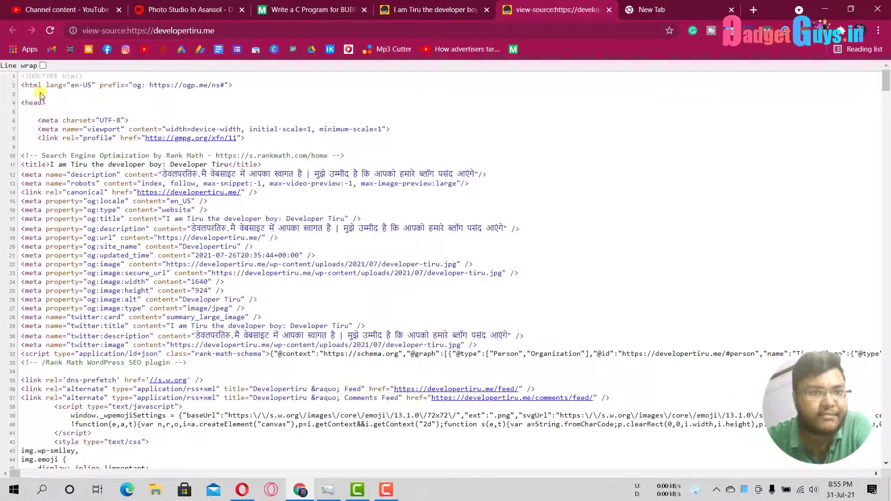
left_click_drag(42, 86, 21, 85)
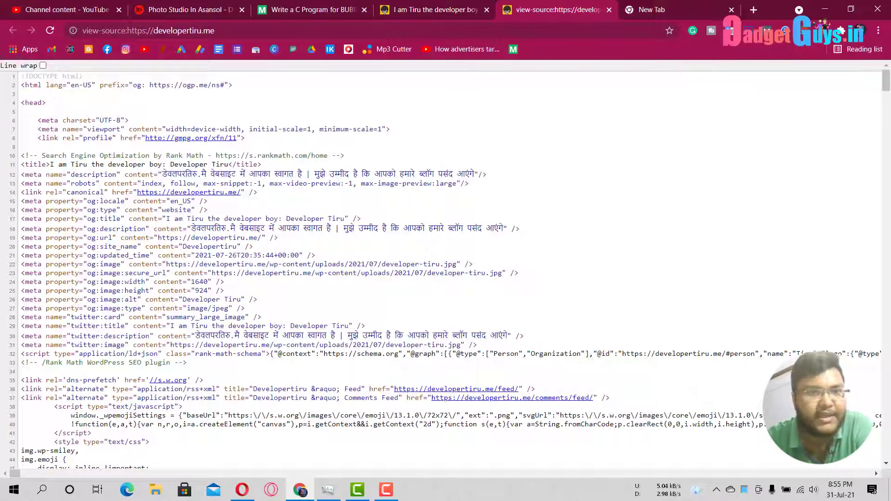
mouse_move(886, 81)
left_mouse_down()
mouse_move(885, 368)
mouse_move(884, 93)
left_mouse_up()
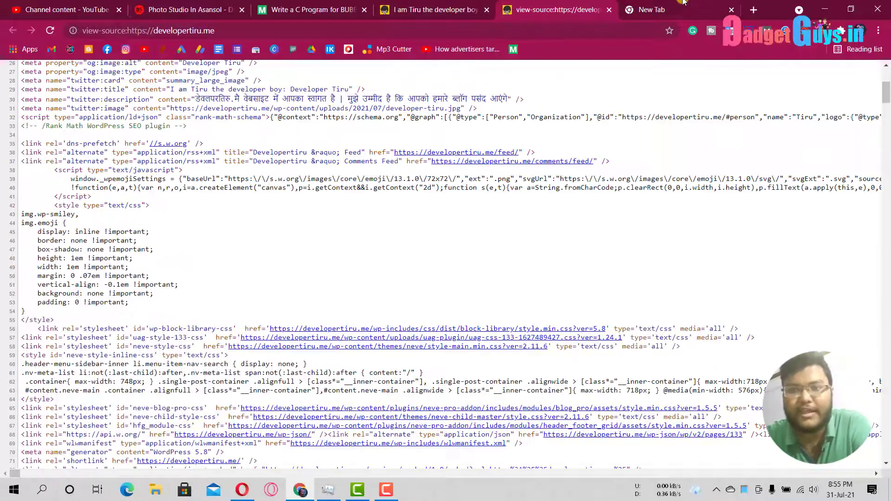
left_click(609, 9)
- Highlight the Hindi welcome heading and introductory paragraph on the developertiru.me homepage
left_click(588, 9)
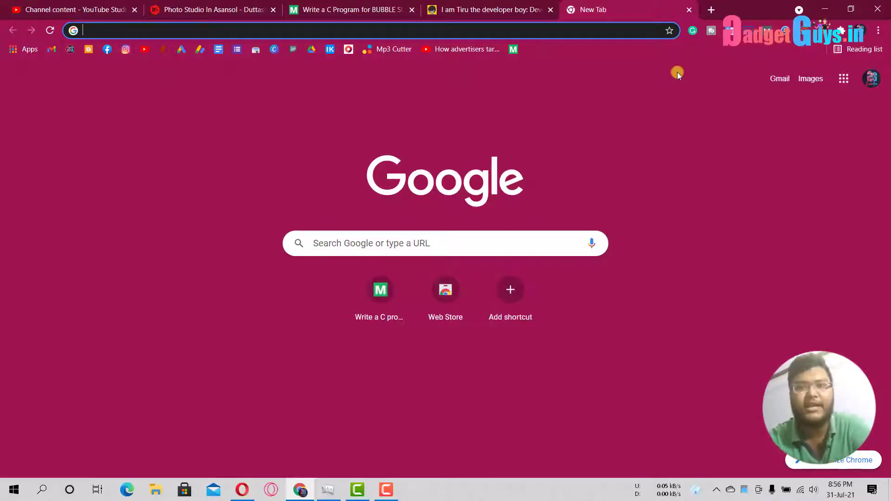
left_click(473, 3)
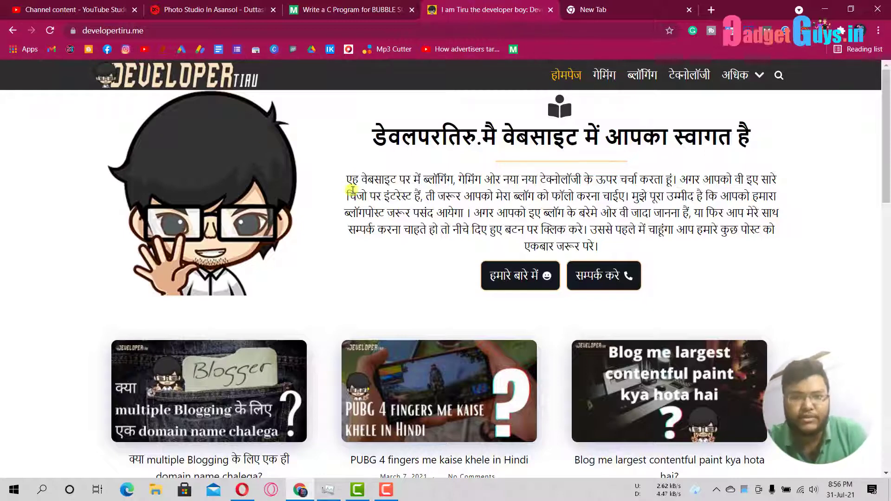
mouse_move(352, 179)
left_mouse_down()
mouse_move(627, 239)
mouse_move(575, 245)
mouse_move(358, 201)
mouse_move(337, 183)
left_mouse_up()
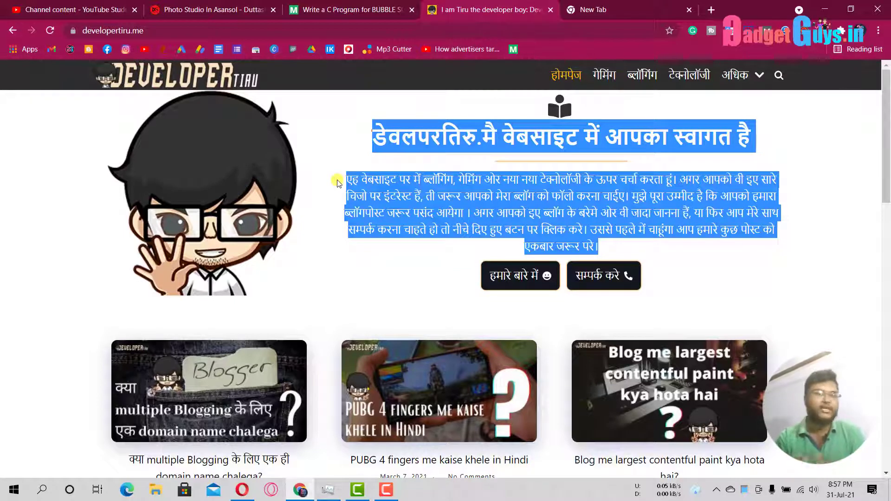
- Open the Html CSS for Wordpress folder on the desktop and delete sample.html from it
left_click(826, 10)
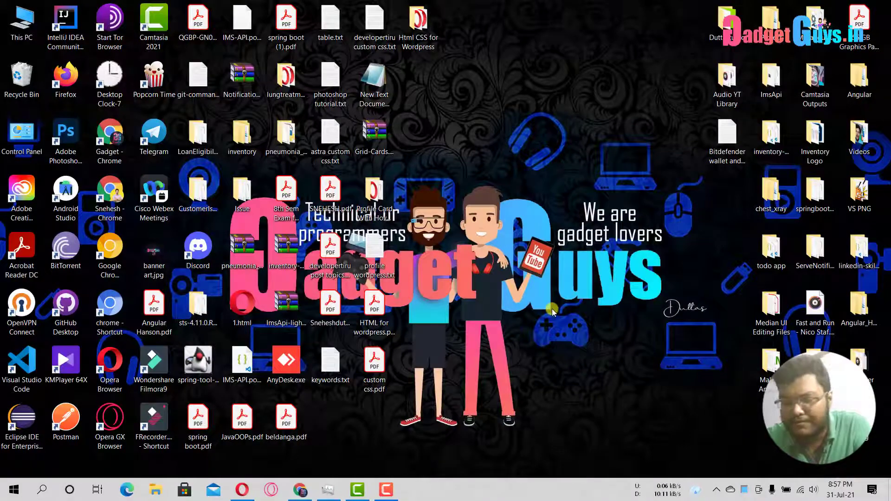
left_click(417, 29)
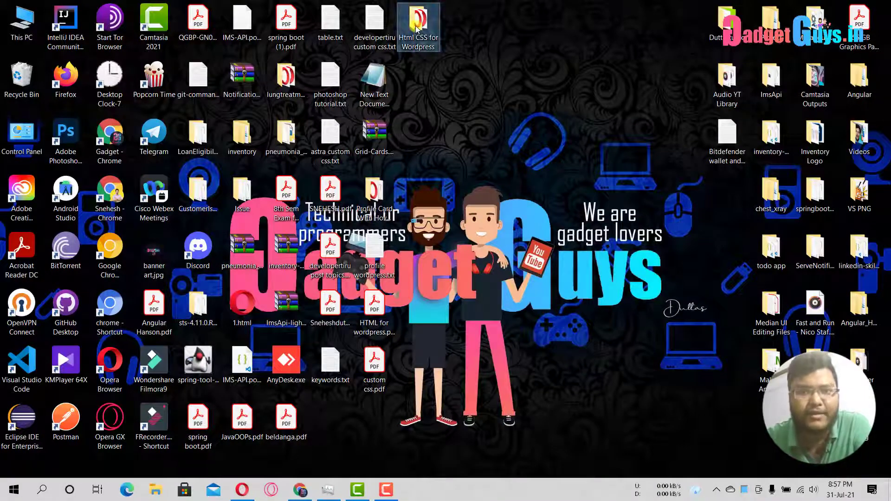
left_click(465, 60)
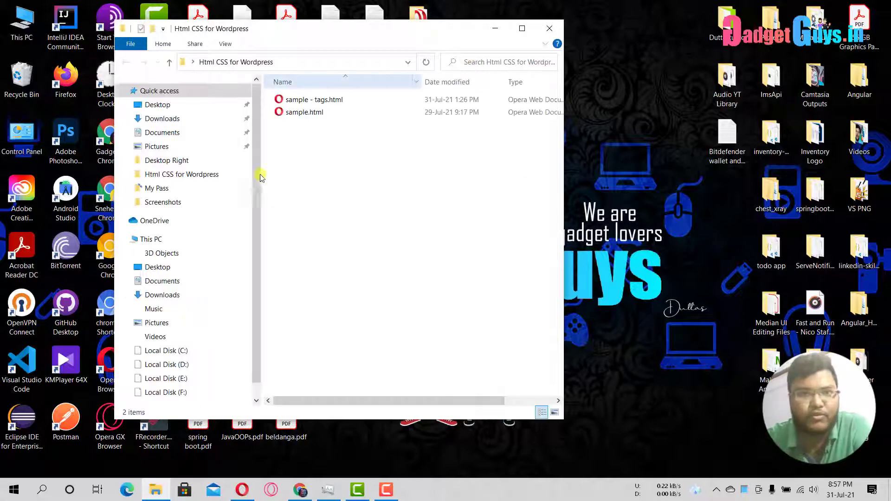
left_click(306, 116)
key("Delete")
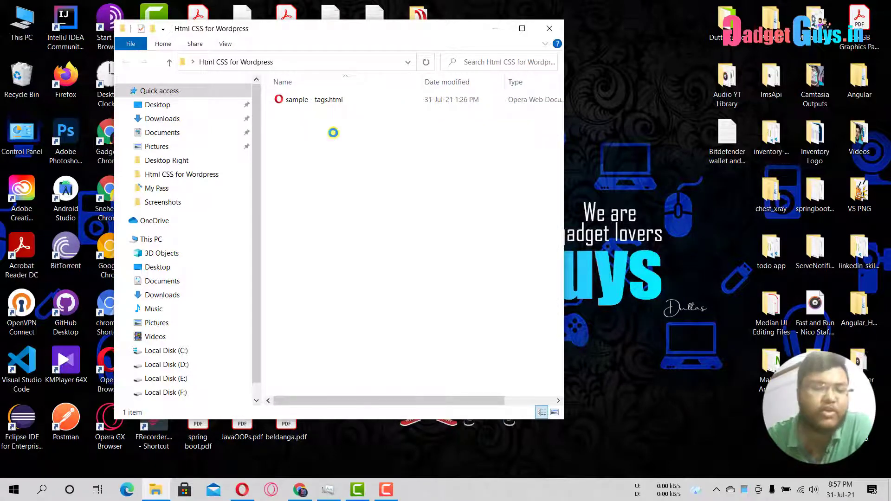
- Create a text document named html tutorial.txt in the Html CSS for Wordpress folder and briefly view it in Notepad
right_click(313, 133)
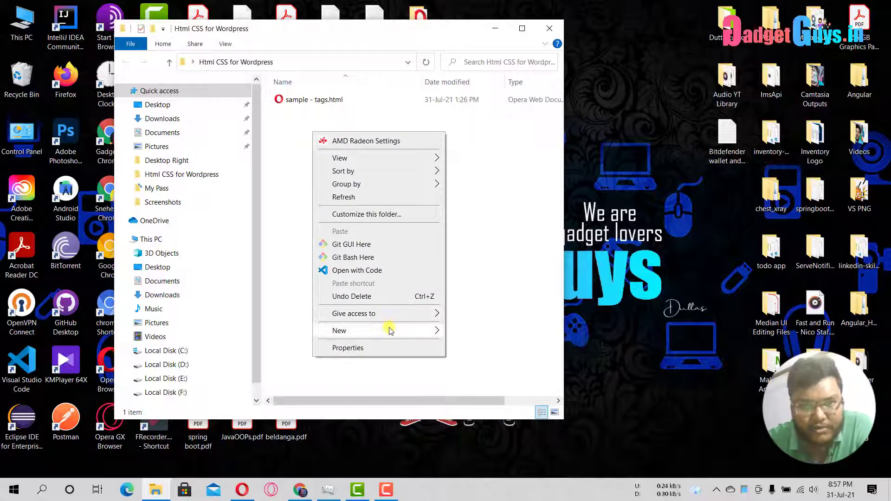
mouse_move(432, 330)
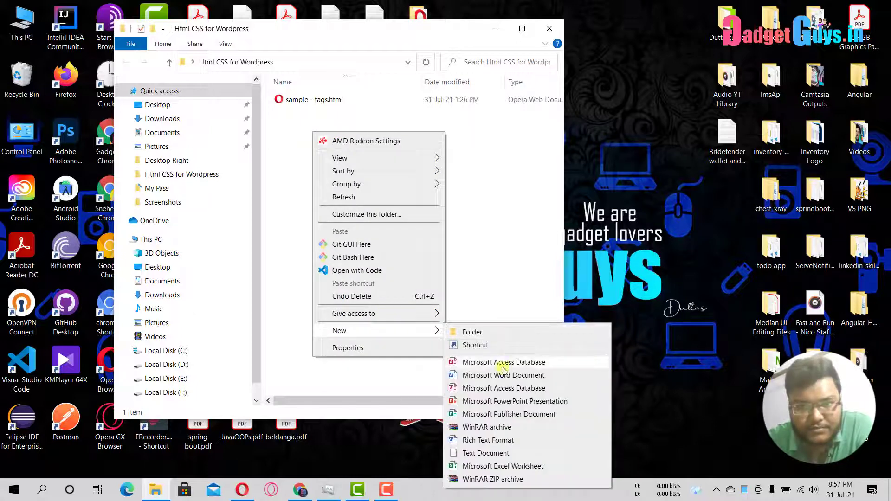
left_click(494, 452)
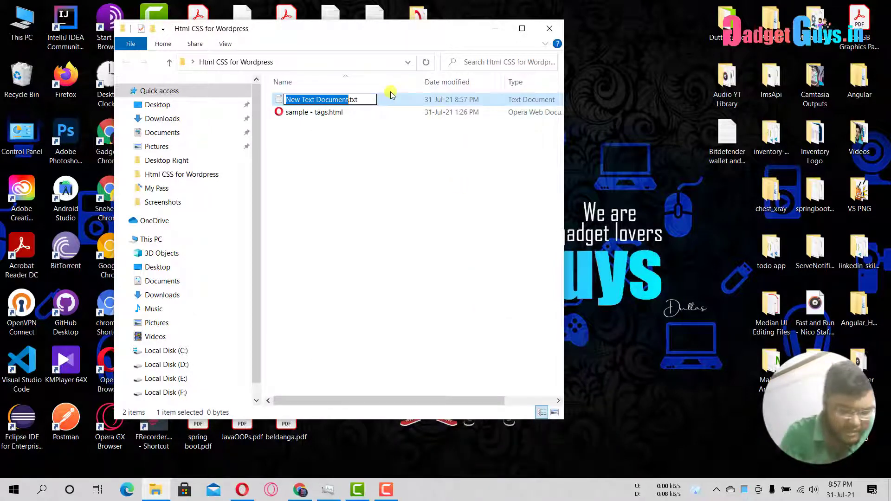
type("s")
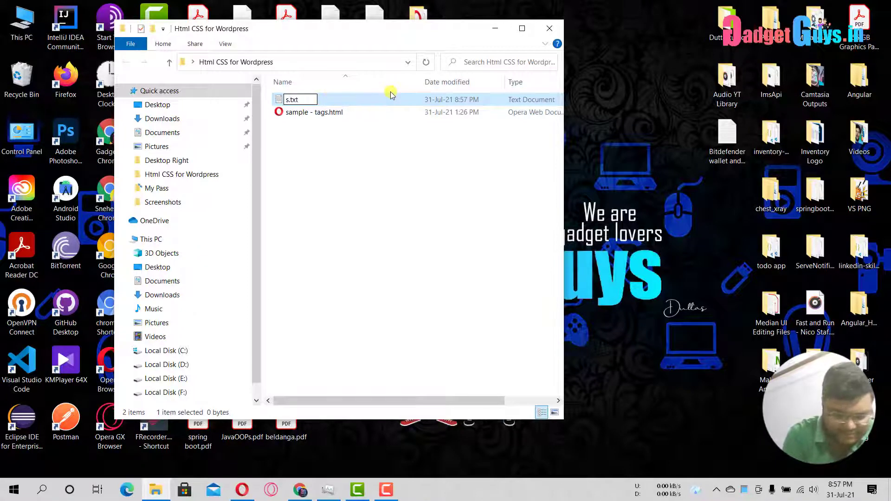
key("BackSpace")
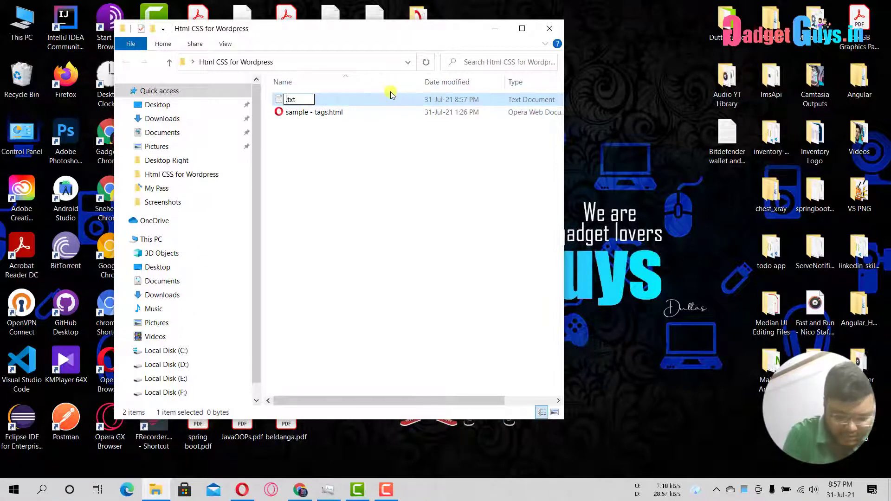
type("htm")
type("l tutoria")
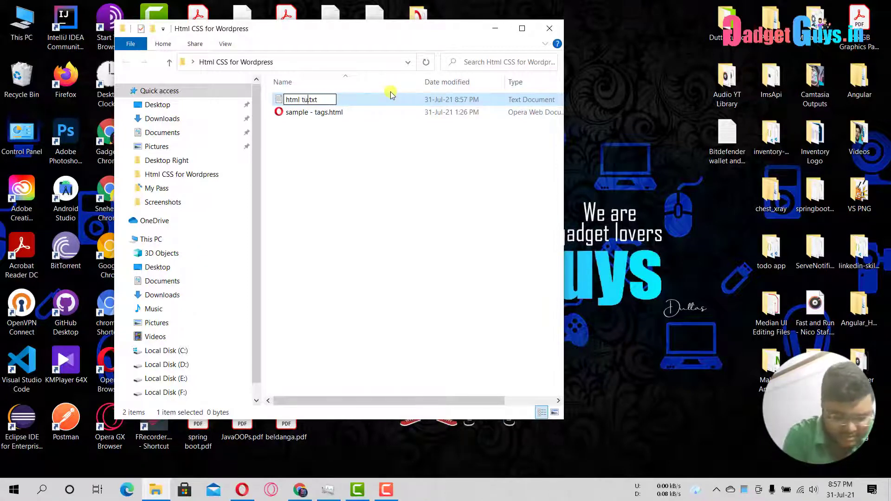
type("kl")
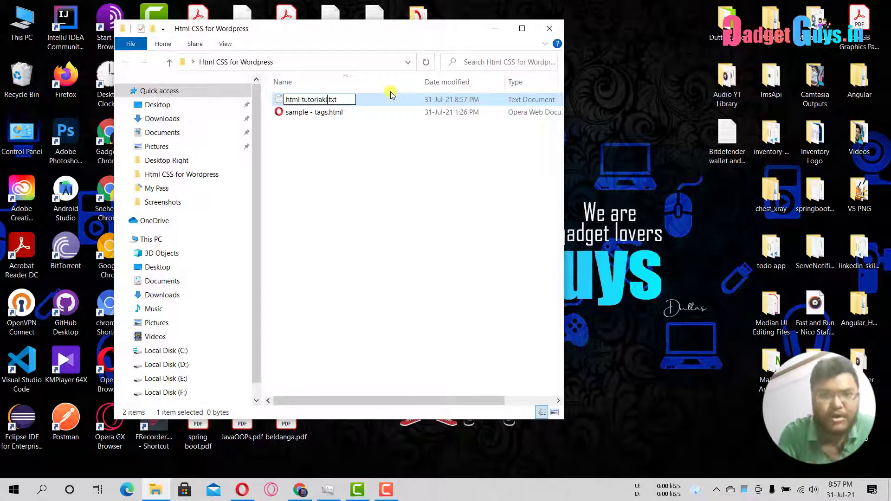
key("BackSpace")
key("BackSpace")
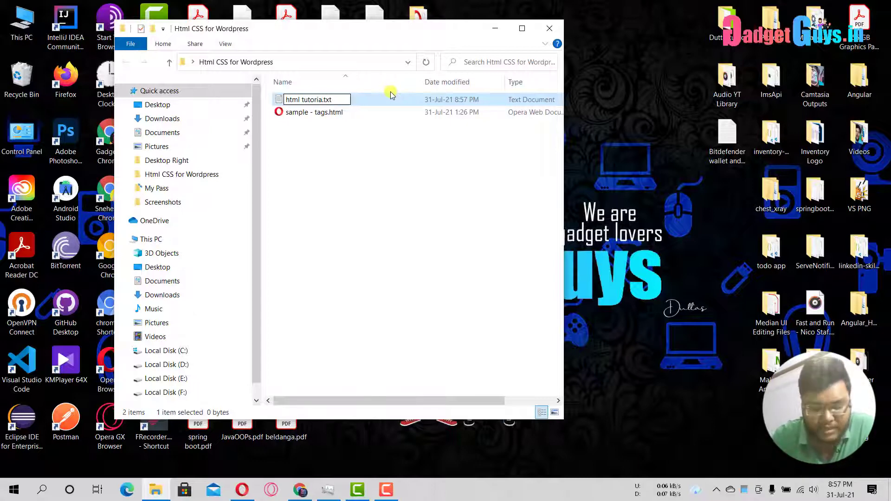
type("l")
key("Return")
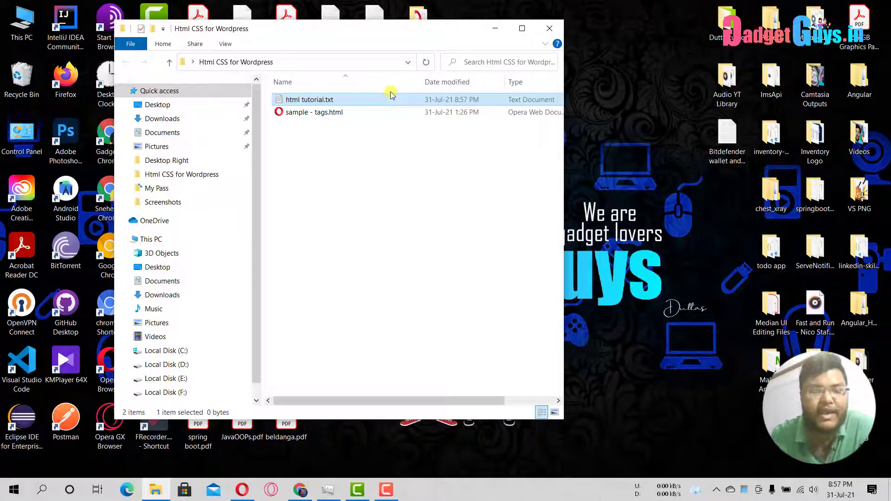
double_click(368, 101)
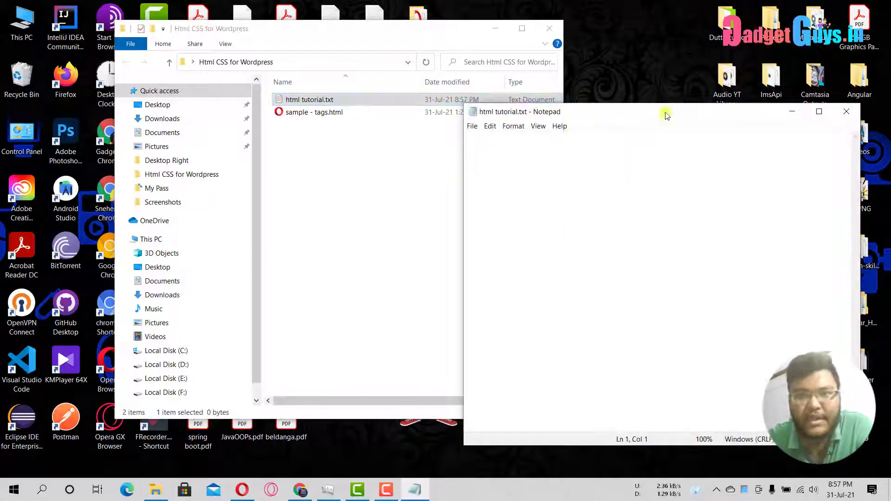
left_click(843, 117)
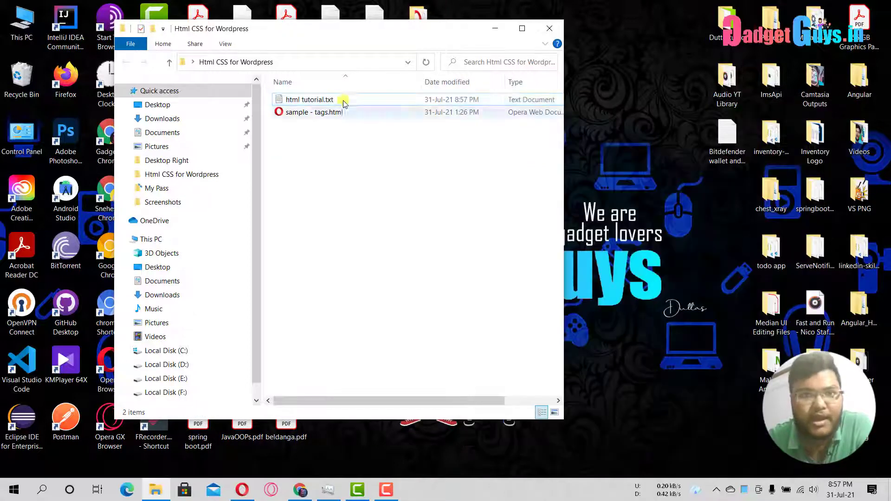
- Change the file's extension from .txt to .html so its name is html tutorial.html, accepting the extension change
left_click(320, 100)
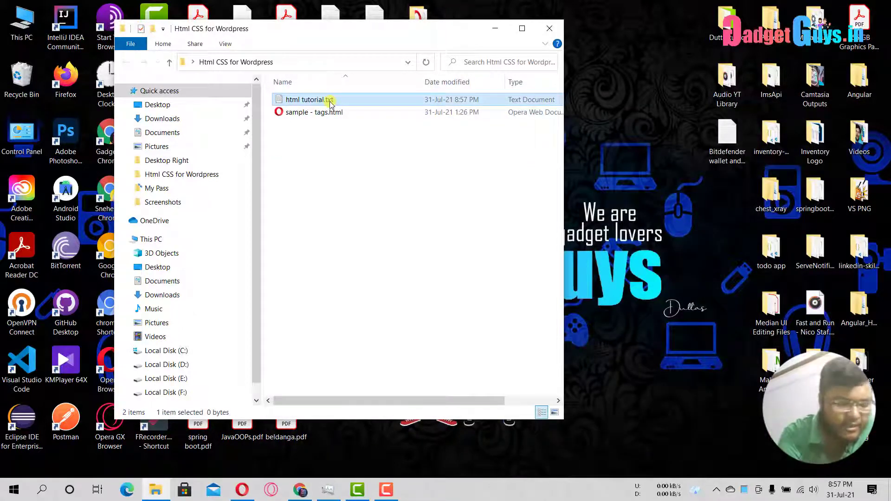
key("Right")
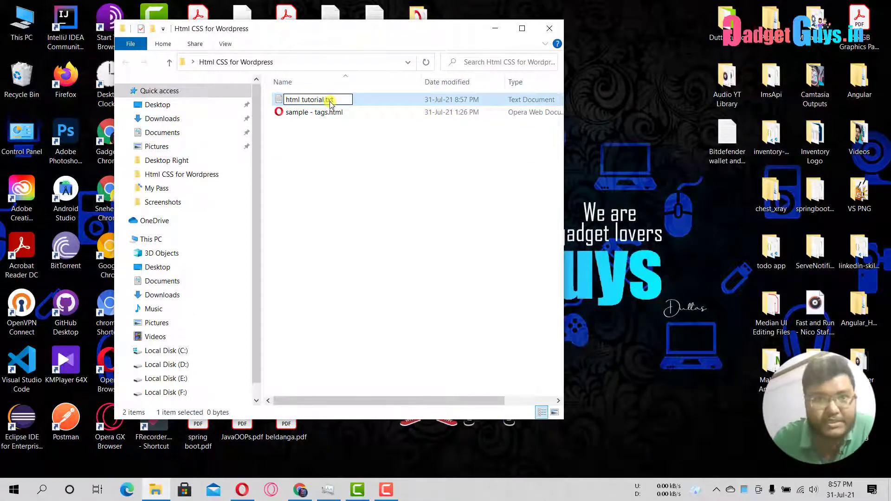
key("Delete")
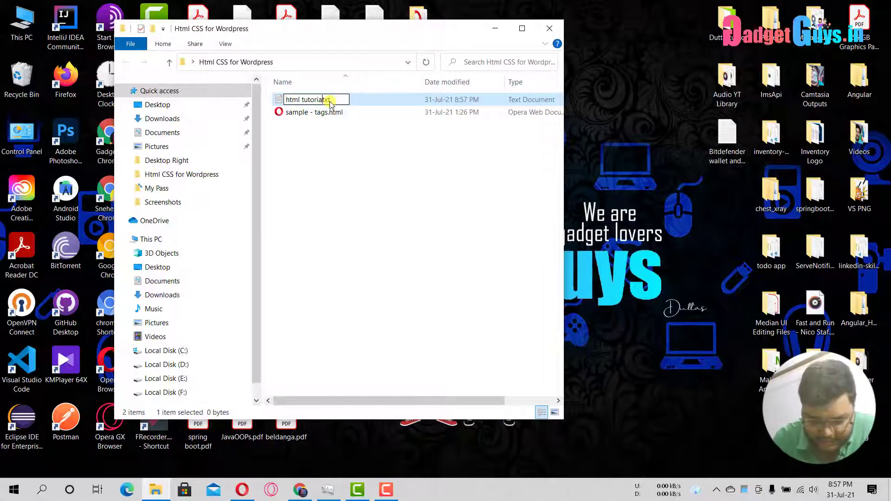
type(".")
key("Delete")
key("Delete")
key("Delete")
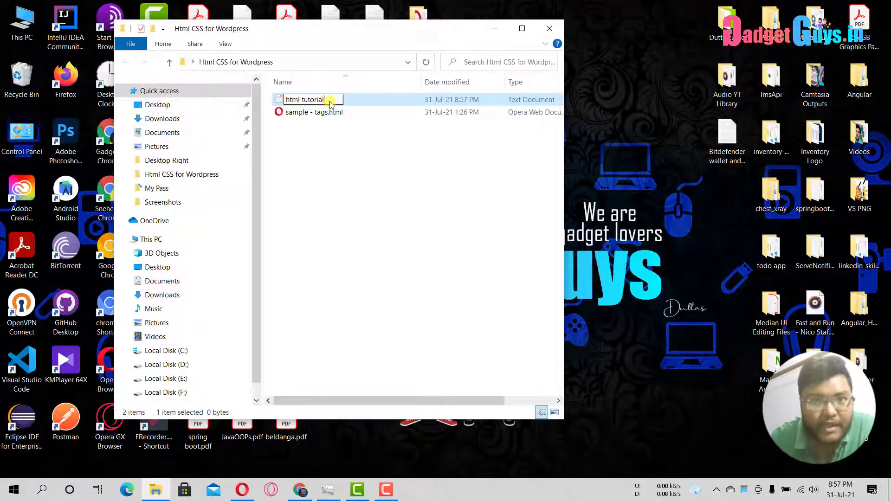
type("html")
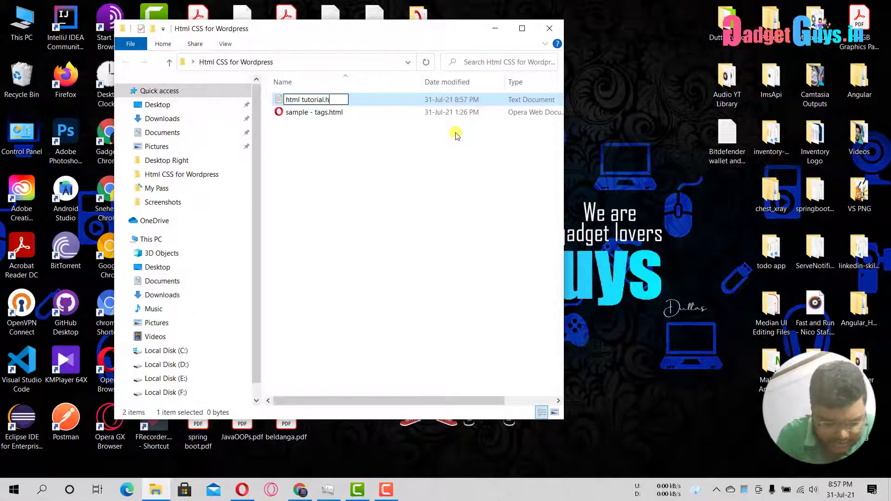
key("Return")
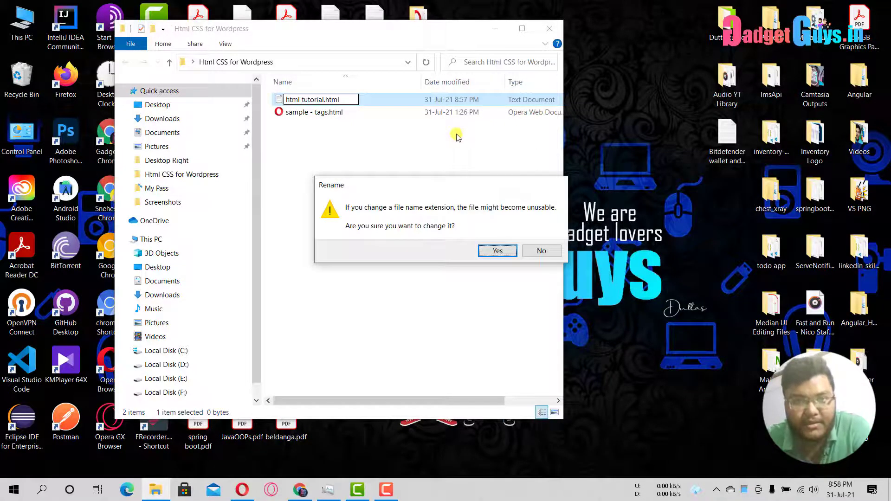
left_click(494, 253)
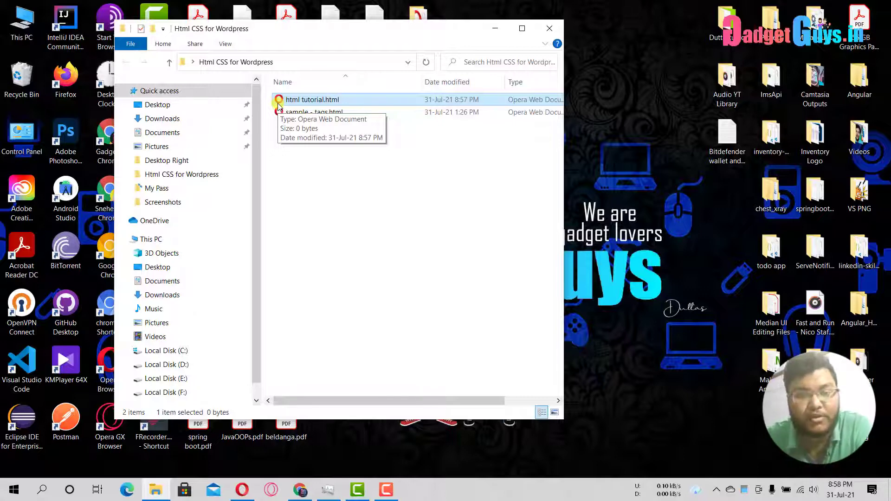
- Open html tutorial.html in Opera, examine its local file path and page area, and minimise the browser
double_click(304, 100)
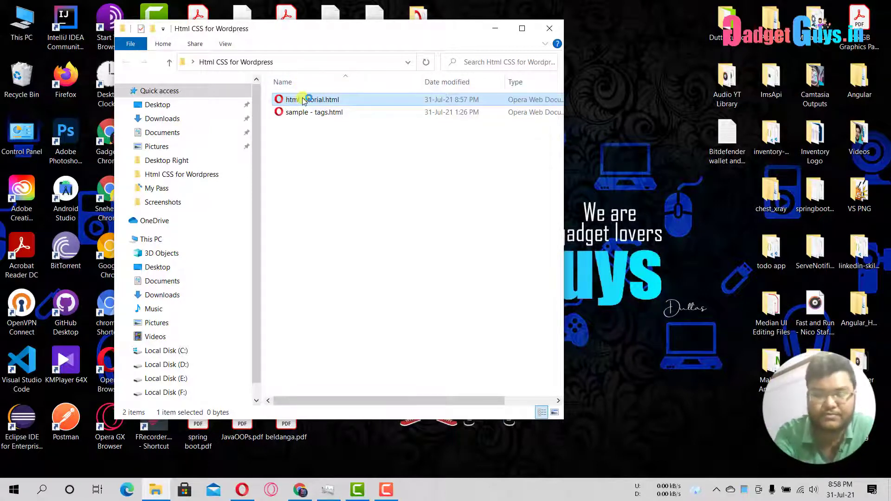
left_click(243, 491)
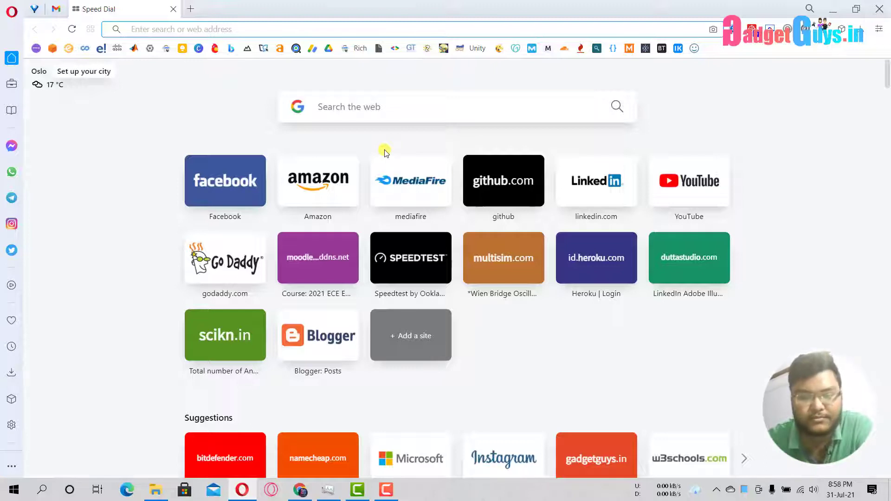
left_click(160, 29)
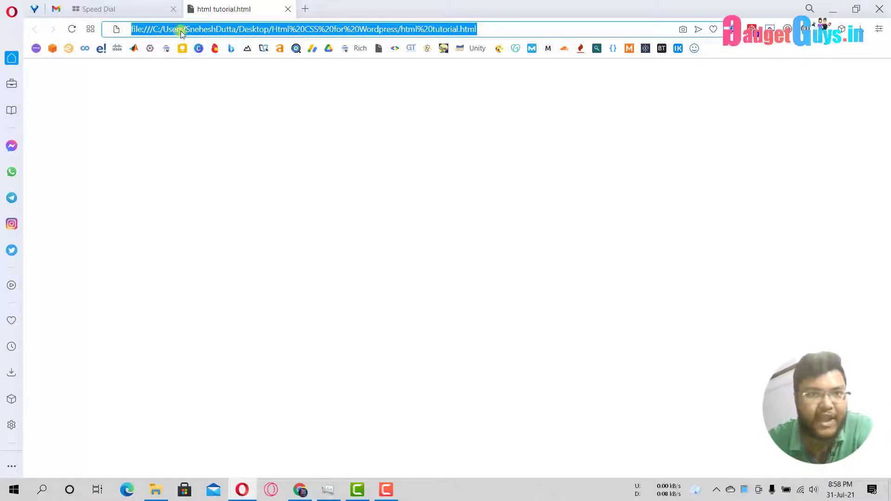
left_click(310, 122)
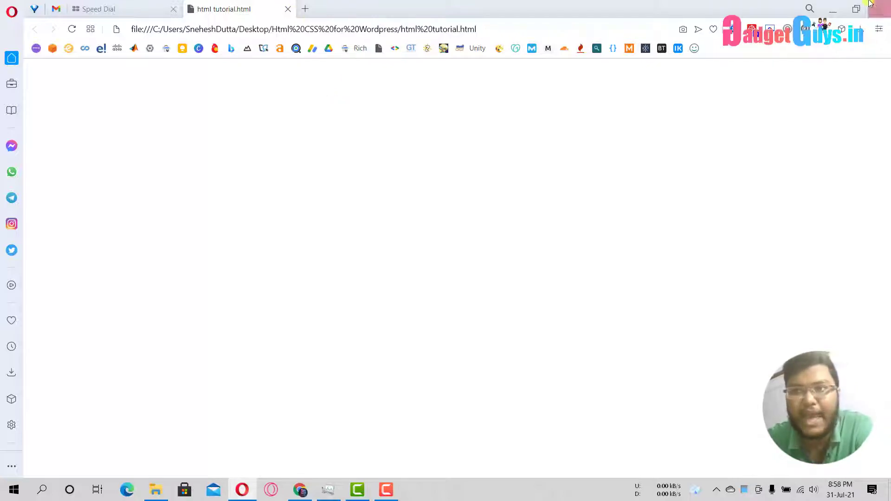
left_click(833, 7)
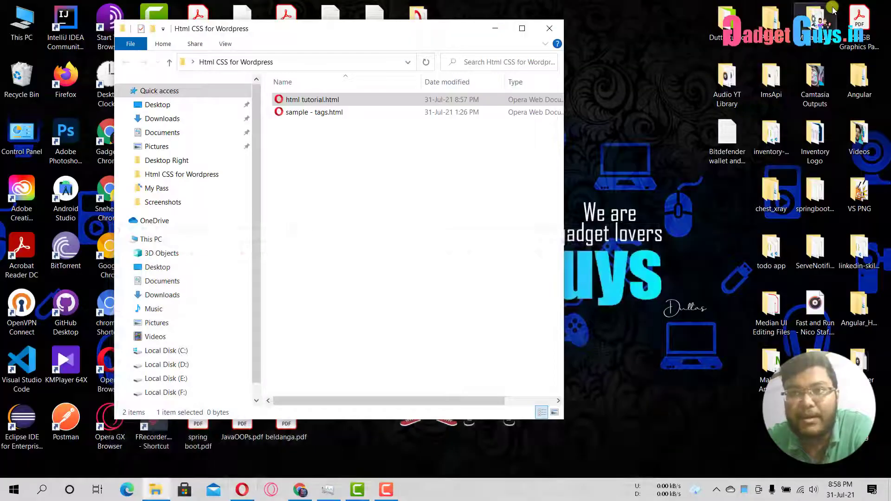
- Switch to Chrome, view the page source of developertiru.me for comparison, and minimise the browser
left_click(310, 490)
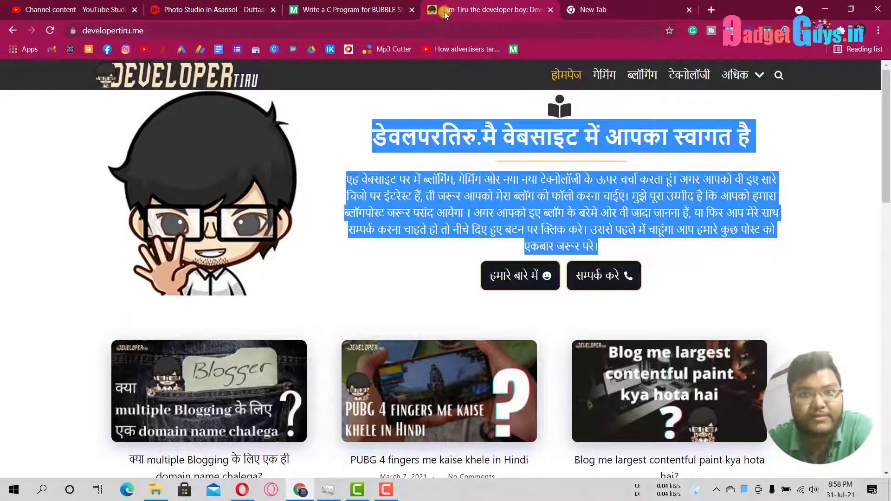
right_click(325, 147)
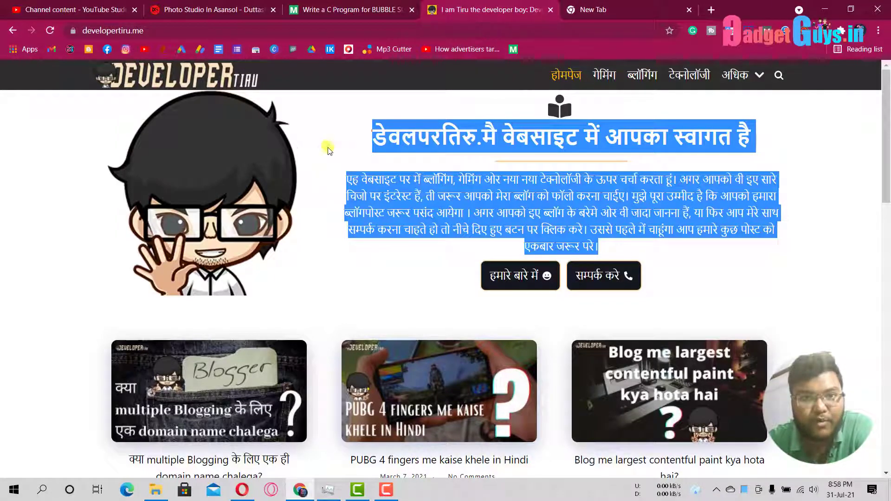
left_click(389, 278)
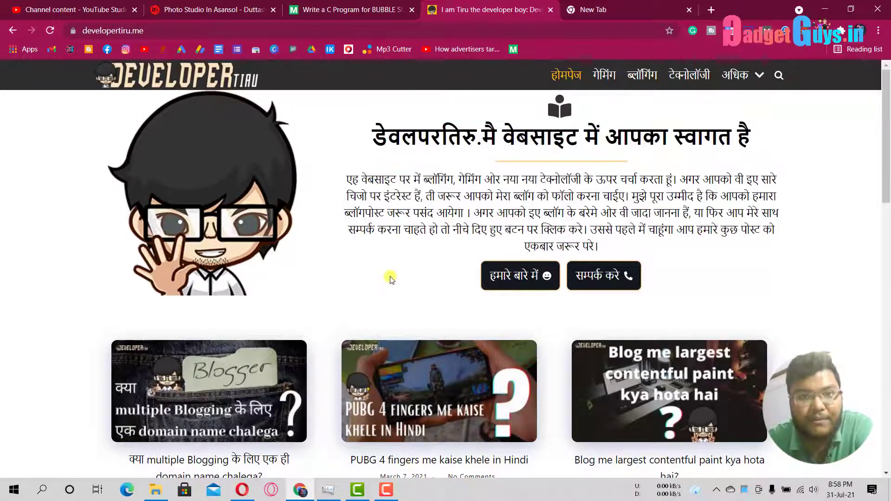
right_click(390, 279)
left_click(480, 427)
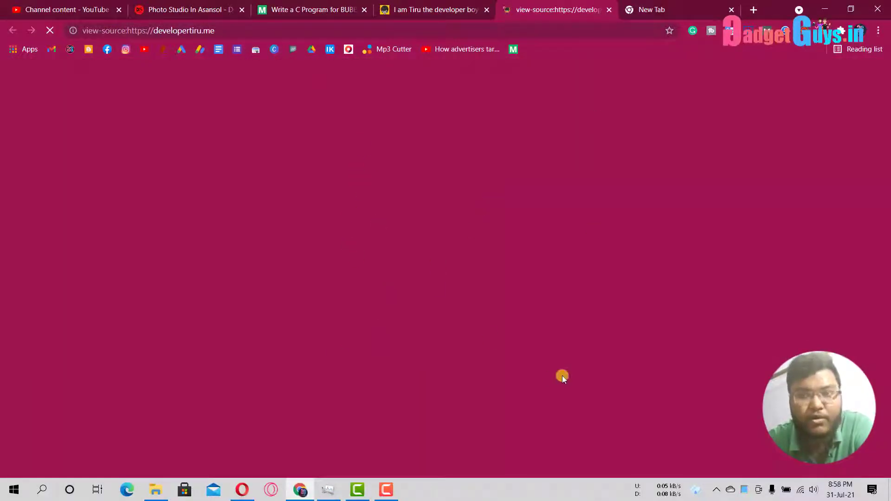
left_click(432, 9)
left_click(545, 9)
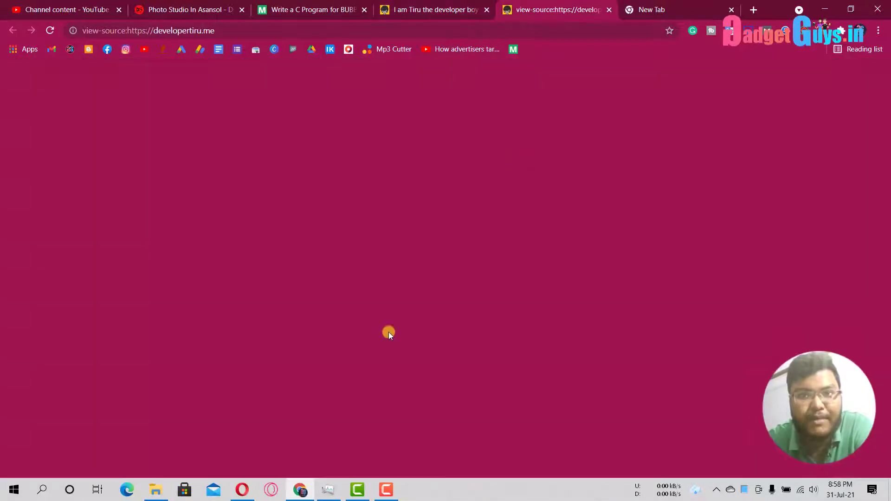
scroll(365, 195, "down", 4)
scroll(352, 283, "up", 4)
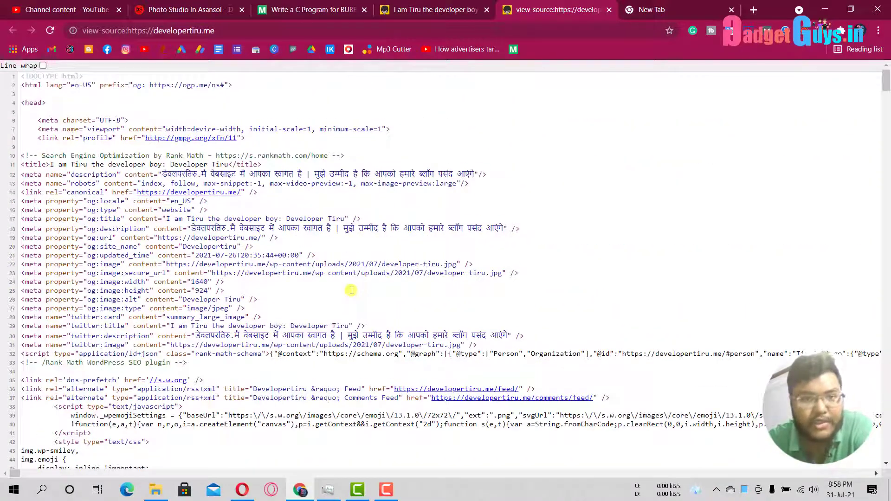
left_click(824, 9)
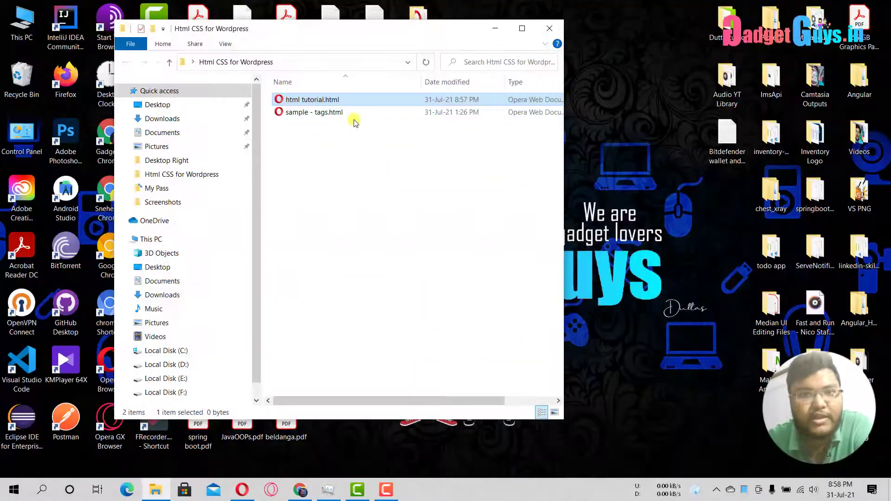
- Show the html tutorial.html page in Opera again, and return to the Html CSS for Wordpress folder from the desktop
left_click(241, 490)
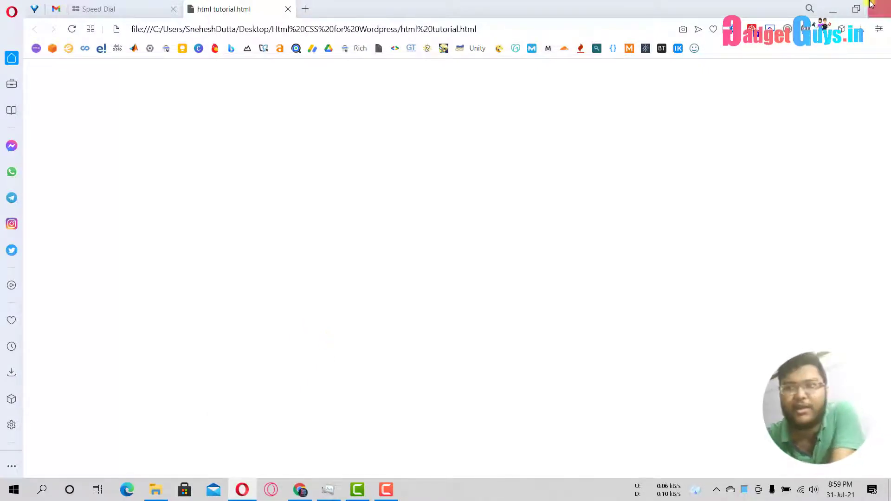
left_click(833, 8)
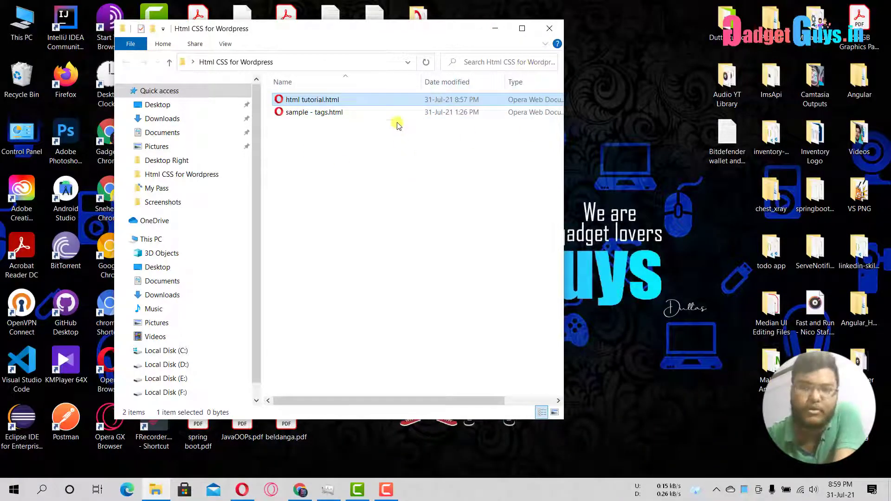
left_click(490, 27)
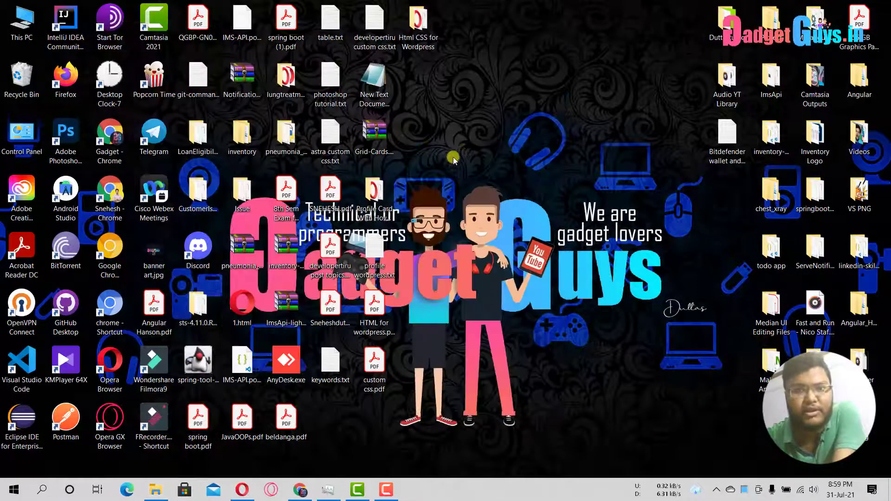
double_click(419, 21)
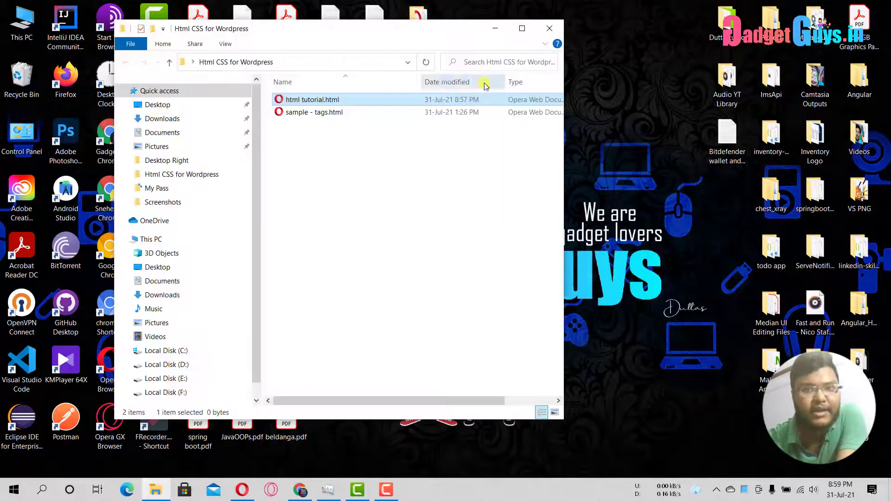